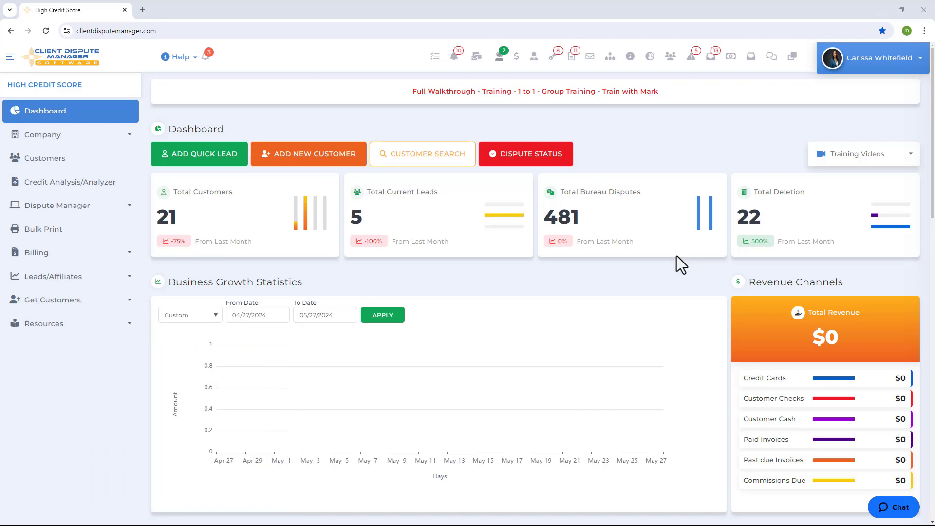
Open Dispute Manager to list the client's ten accounts, such as CENTRAL BANK and ABC HOTEL.
{"action": "left_click", "coordinate": [587, 227]}
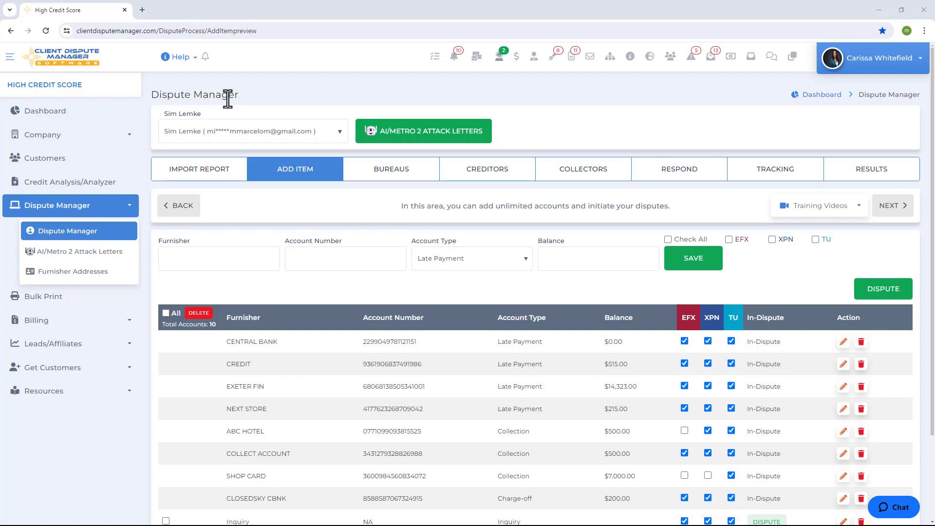
Import the client's credit report with Smart Credit as the report type.
{"action": "left_click", "coordinate": [195, 178]}
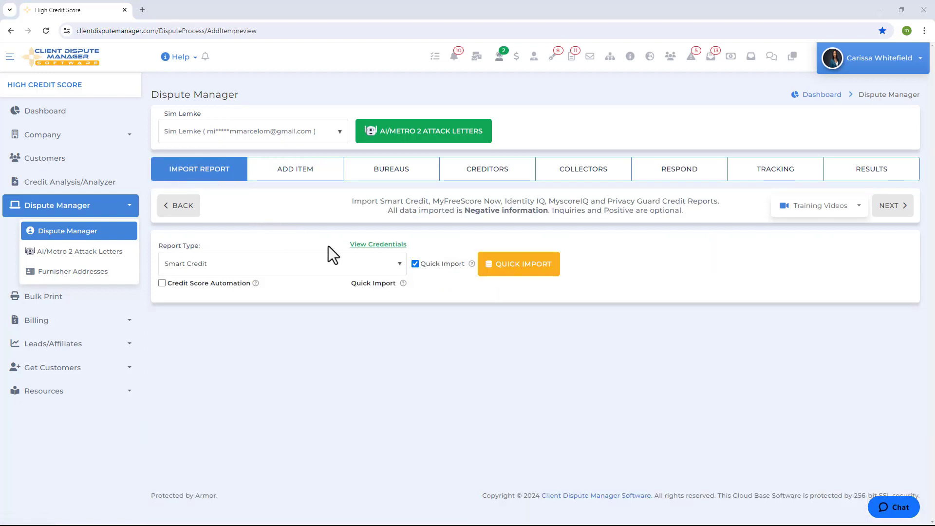
{"action": "left_click", "coordinate": [349, 266]}
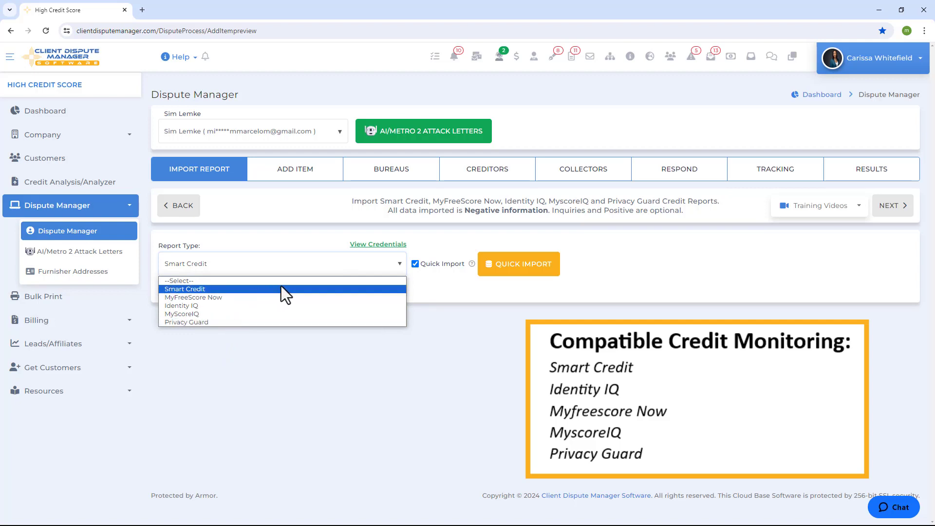
{"action": "left_click", "coordinate": [315, 266]}
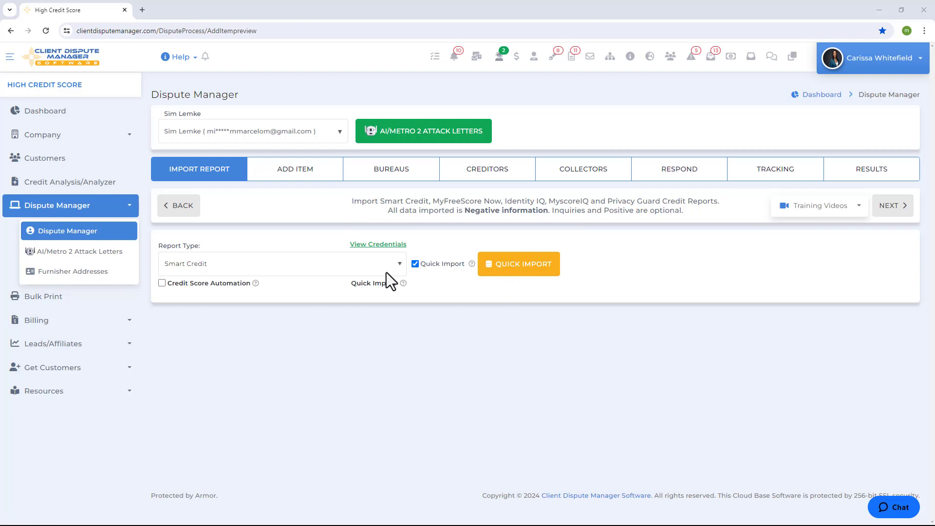
{"action": "left_click", "coordinate": [536, 271]}
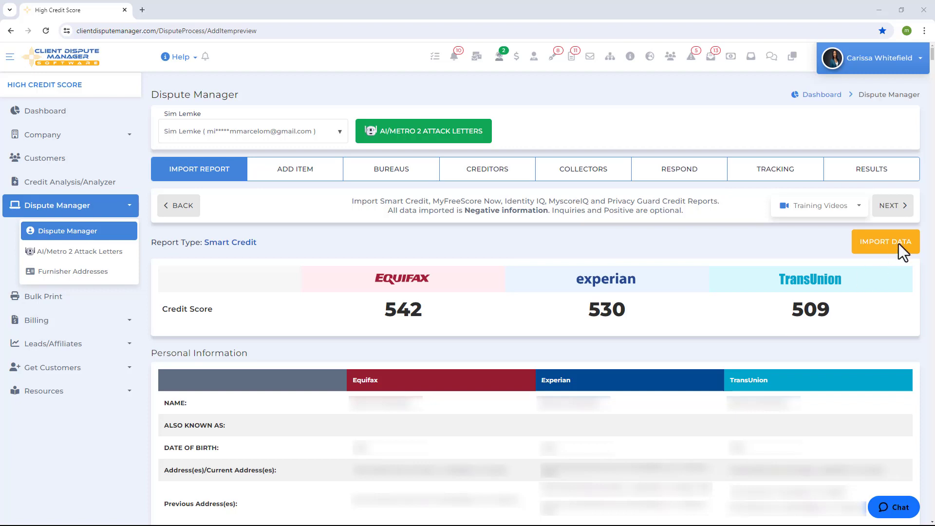
Return to the Add Item list of the client's ten dispute accounts.
{"action": "left_click", "coordinate": [293, 180]}
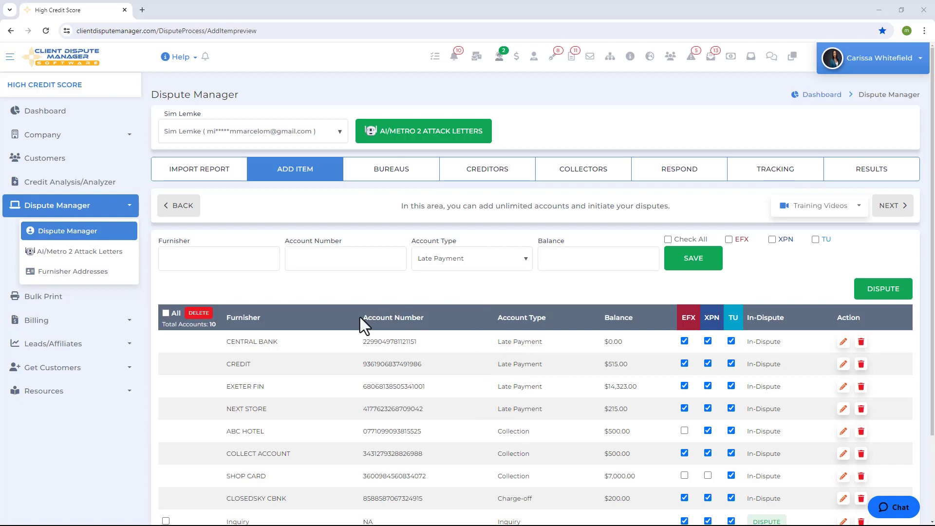
Review the account list and open the Bureaus dispute form showing ABC HOTEL.
{"action": "scroll", "coordinate": [599, 421], "scroll_direction": "down", "scroll_amount": 1}
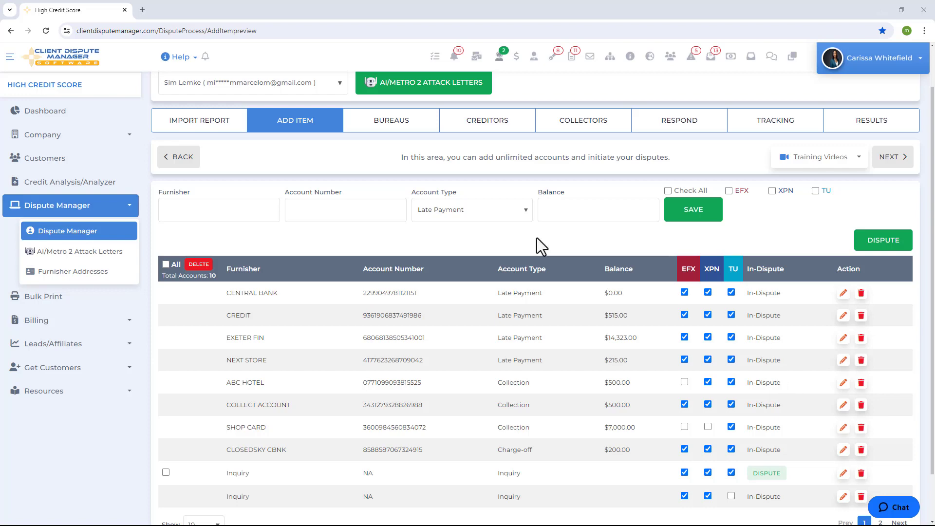
{"action": "left_click", "coordinate": [397, 123]}
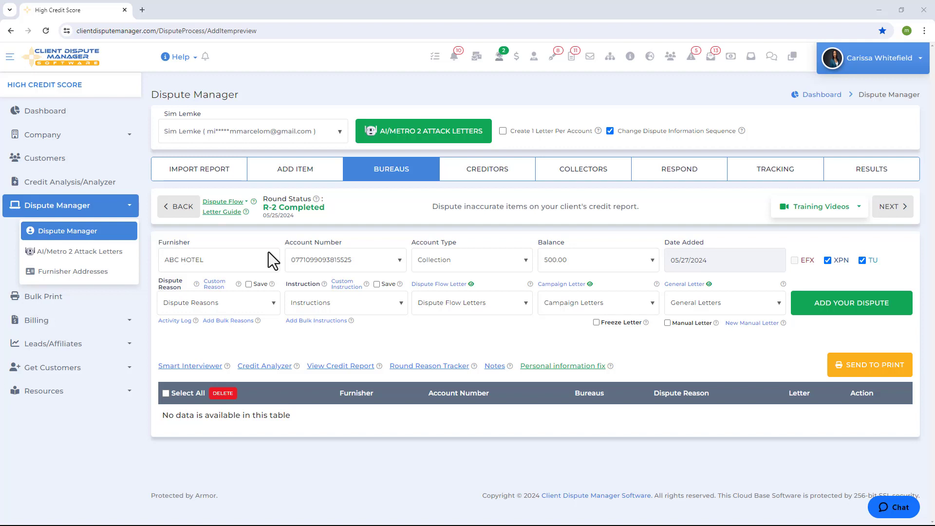
{"action": "left_click", "coordinate": [227, 261]}
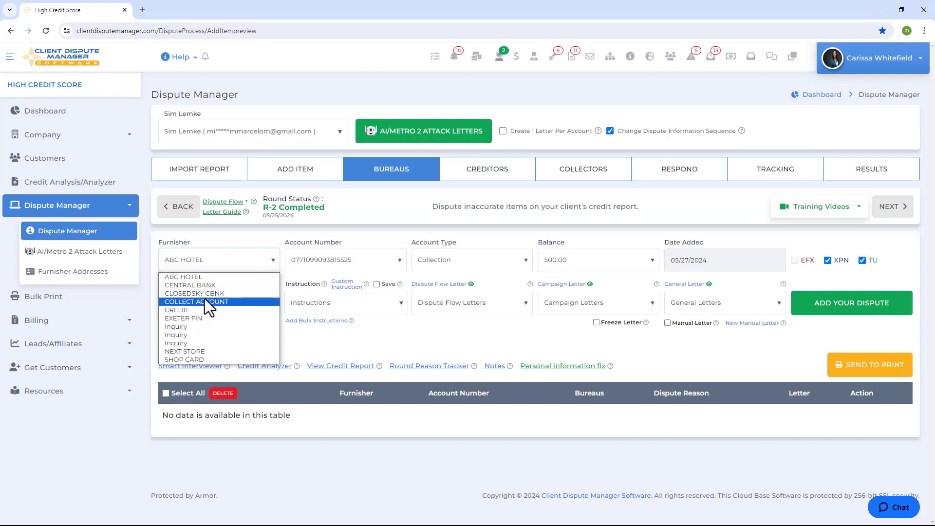
{"action": "left_click", "coordinate": [219, 275]}
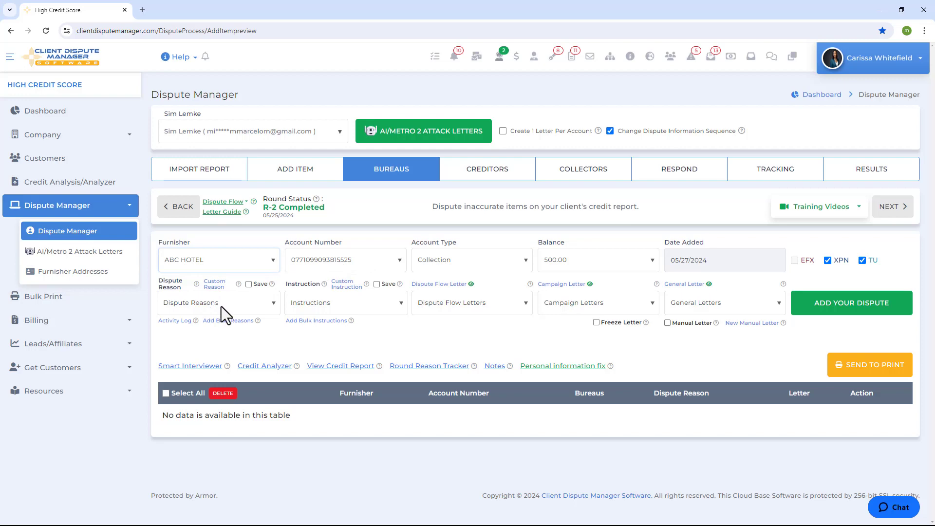
Choose preset dispute reason 10 for the ABC HOTEL dispute.
{"action": "left_click", "coordinate": [203, 302]}
{"action": "scroll", "coordinate": [220, 415], "scroll_direction": "down", "scroll_amount": 2}
{"action": "scroll", "coordinate": [221, 416], "scroll_direction": "down", "scroll_amount": 4}
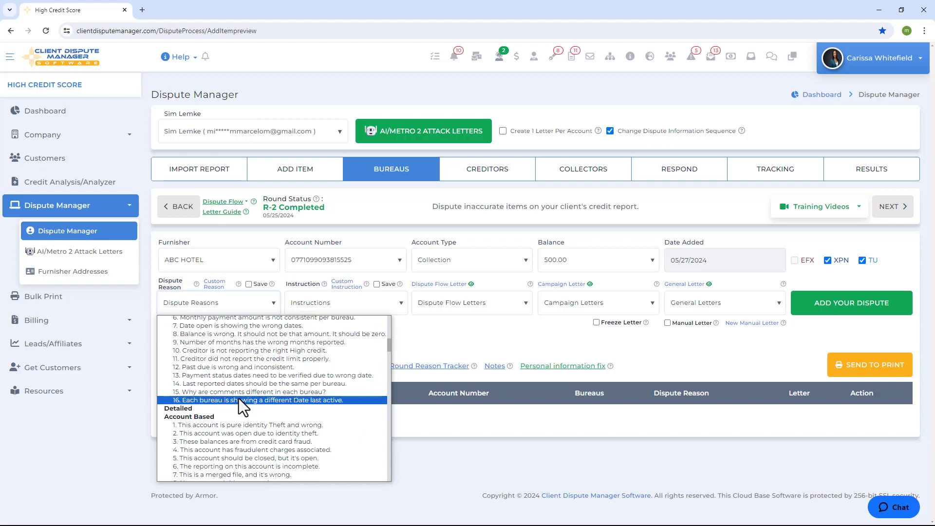
{"action": "left_click", "coordinate": [214, 285]}
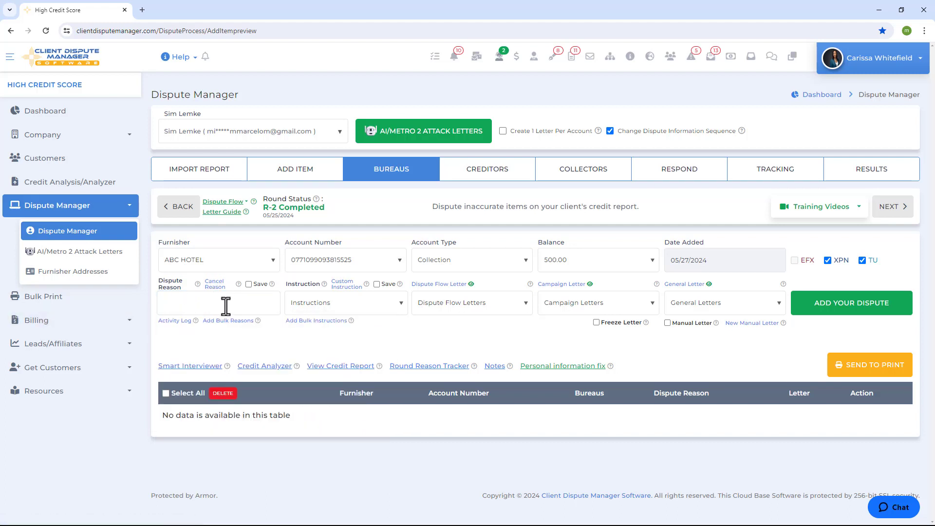
{"action": "left_click", "coordinate": [217, 286]}
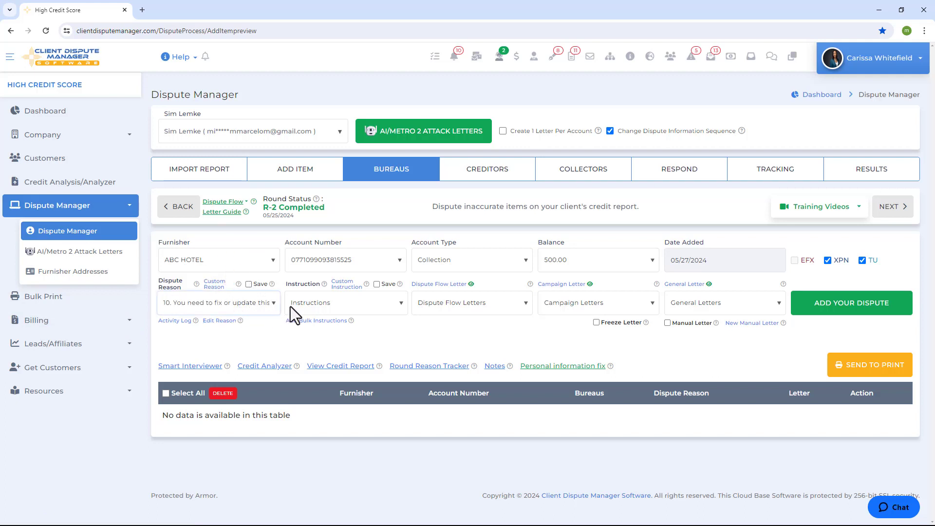
Set the dispute instruction to 6, investigate and remove.
{"action": "left_click", "coordinate": [364, 304]}
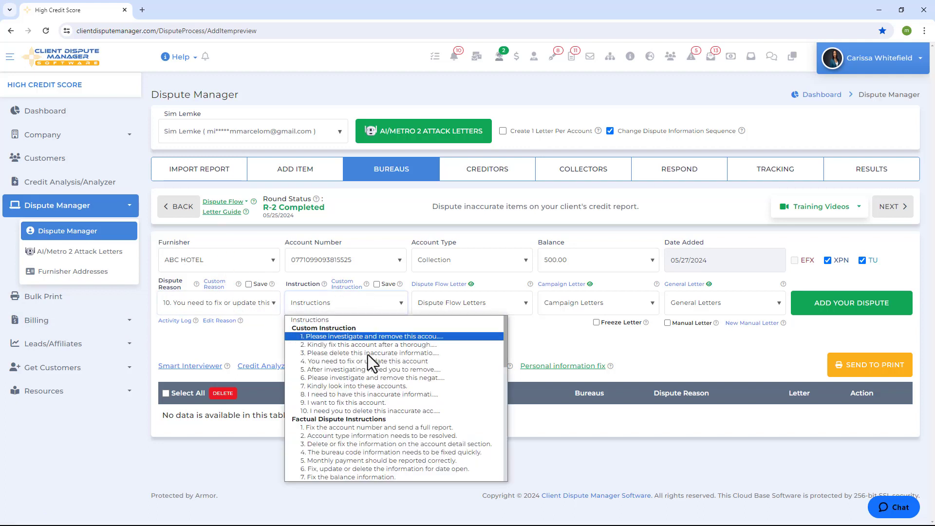
{"action": "scroll", "coordinate": [357, 385], "scroll_direction": "down", "scroll_amount": 5}
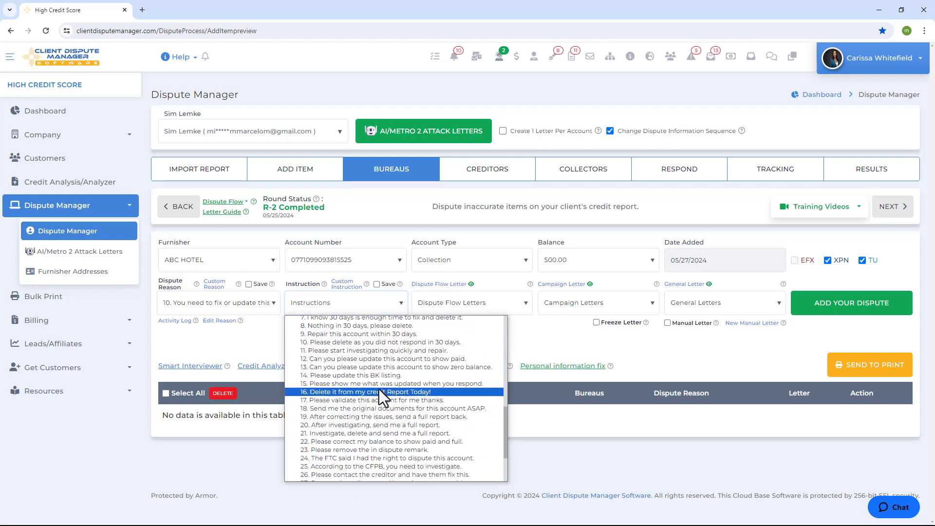
{"action": "left_click", "coordinate": [334, 301]}
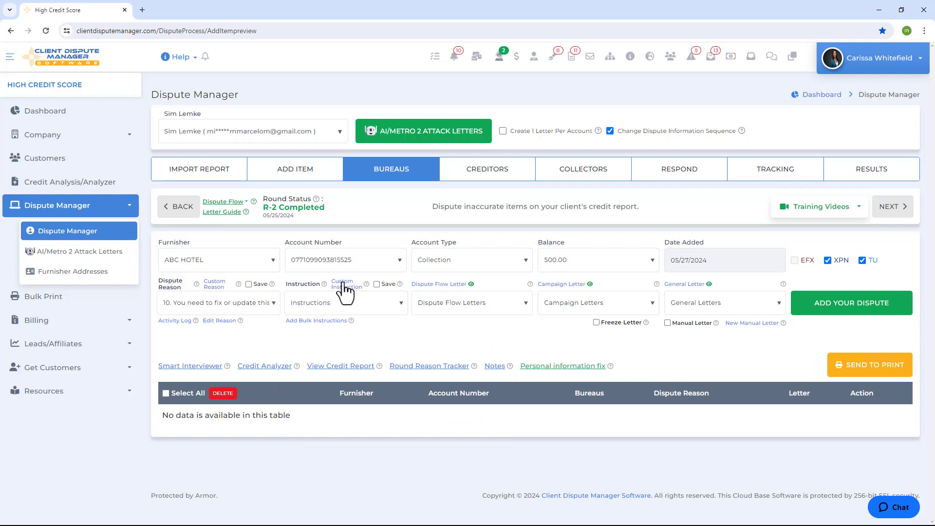
{"action": "left_click", "coordinate": [344, 288]}
{"action": "left_click", "coordinate": [342, 290]}
{"action": "left_click", "coordinate": [343, 302]}
{"action": "key", "text": "Return"}
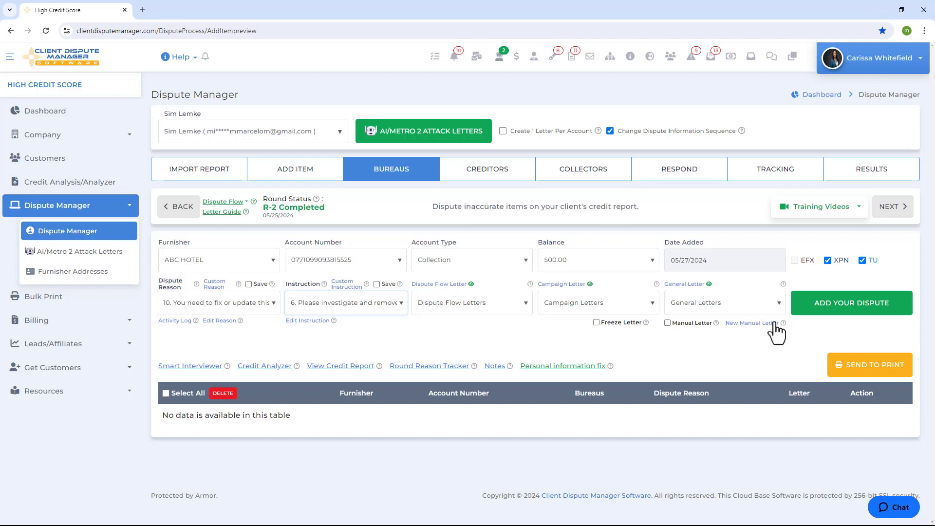
{"action": "left_click", "coordinate": [53, 136]}
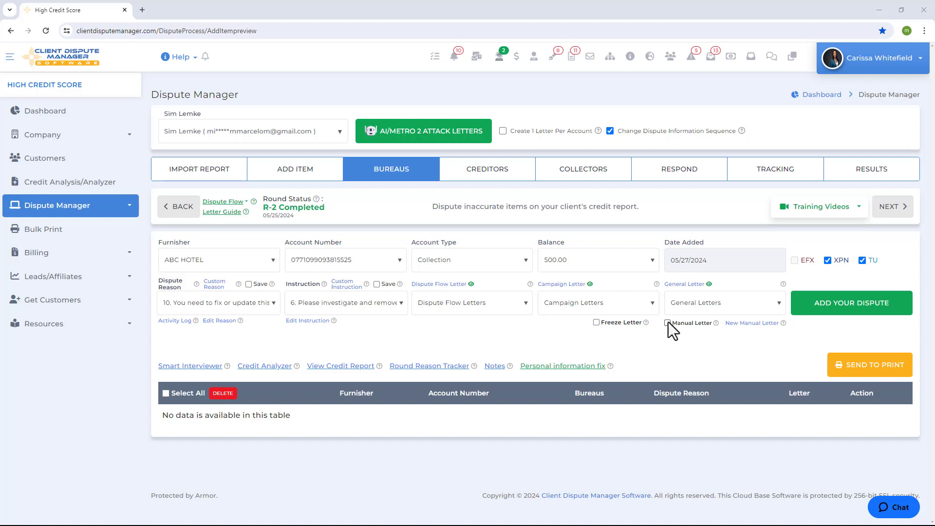
{"action": "left_click", "coordinate": [667, 323]}
{"action": "left_click", "coordinate": [612, 306]}
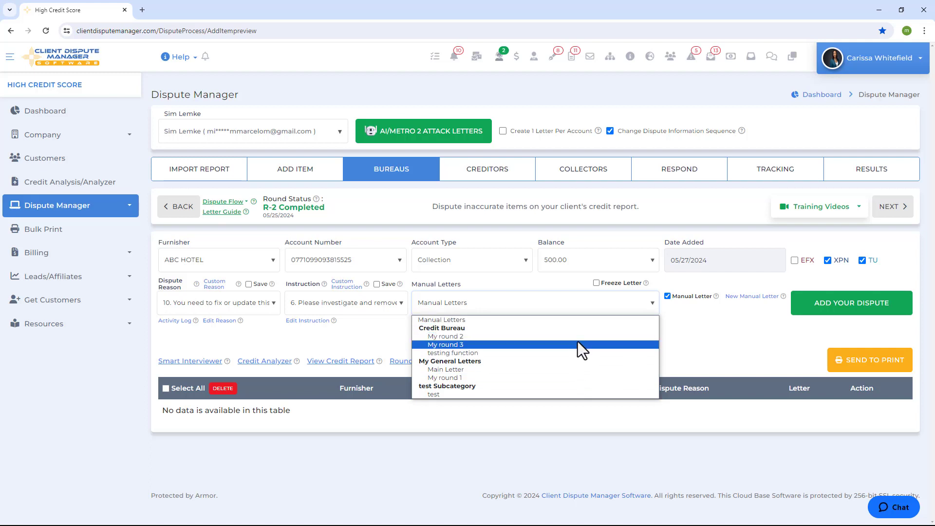
{"action": "left_click", "coordinate": [668, 296]}
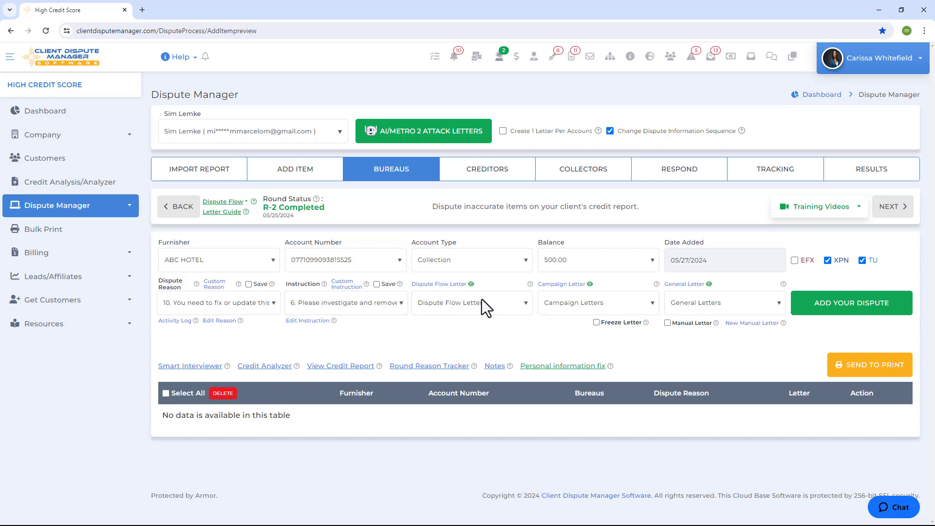
Browse the campaign letters, then set the dispute flow letter to 1-Initial dispute.
{"action": "left_click", "coordinate": [460, 309]}
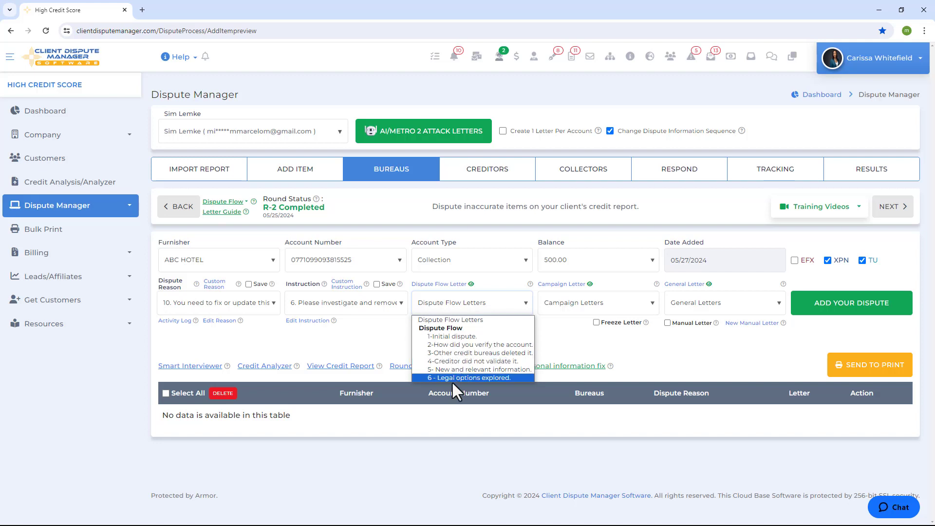
{"action": "left_click", "coordinate": [580, 298]}
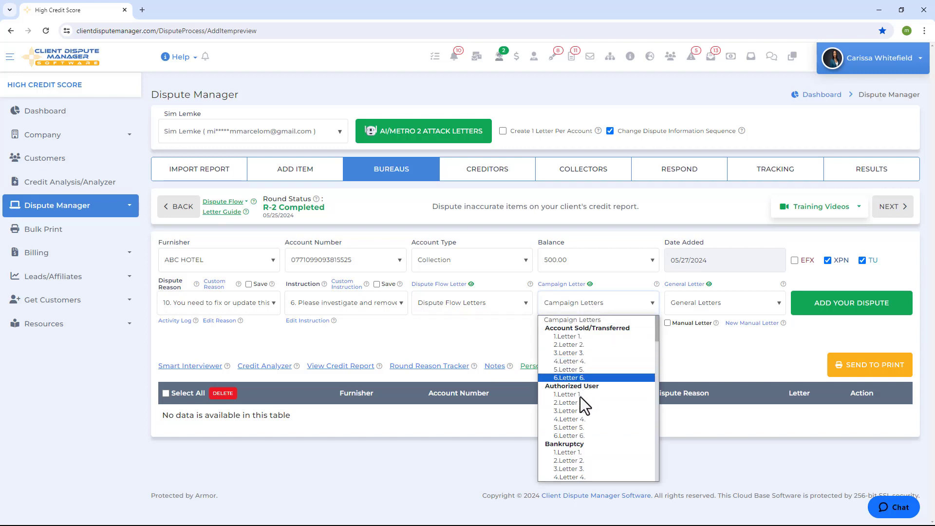
{"action": "scroll", "coordinate": [580, 396], "scroll_direction": "down", "scroll_amount": 3}
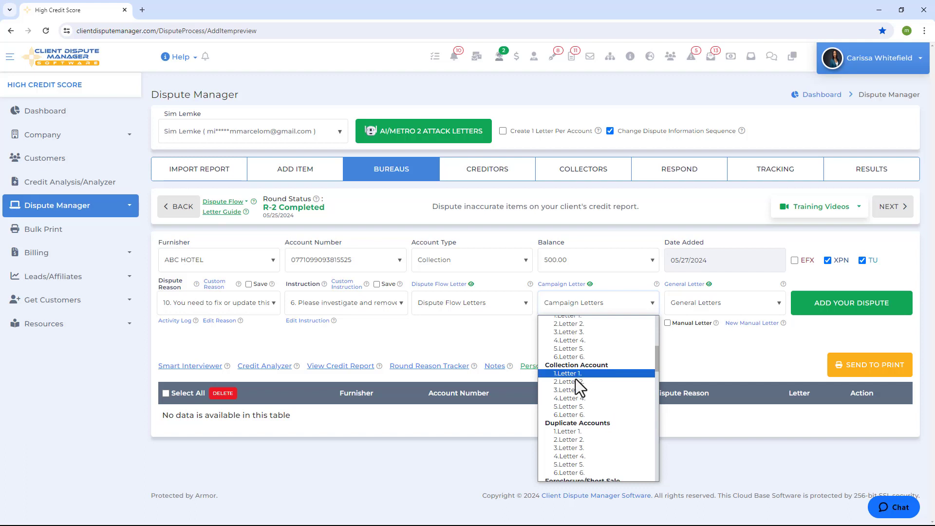
{"action": "scroll", "coordinate": [576, 379], "scroll_direction": "up", "scroll_amount": 1}
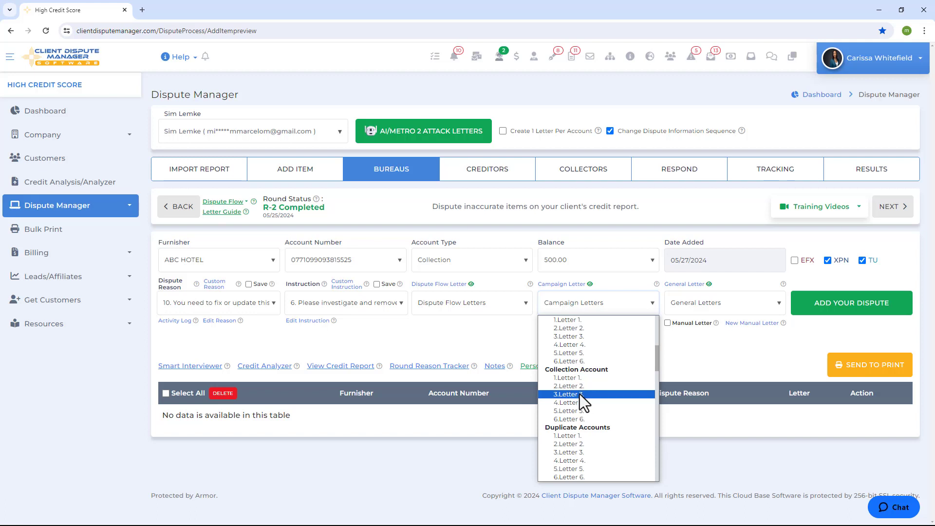
{"action": "left_click", "coordinate": [579, 393]}
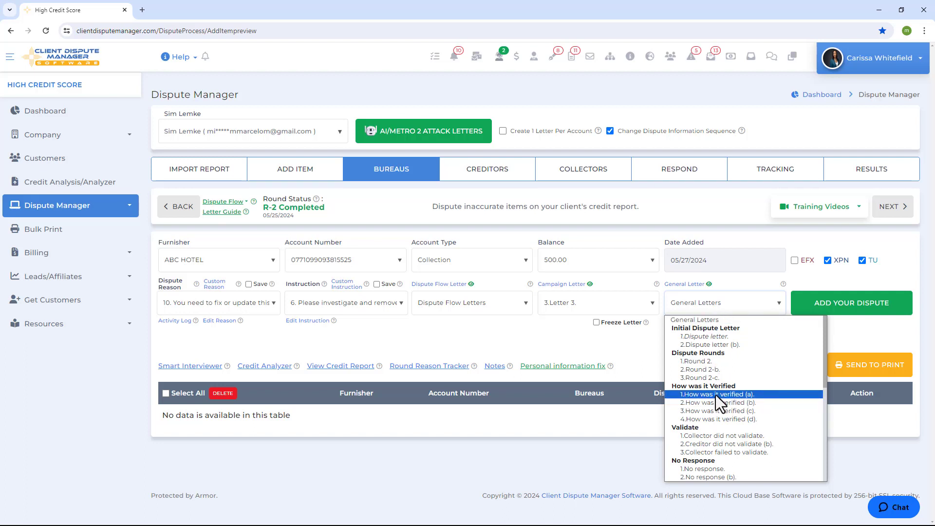
{"action": "scroll", "coordinate": [729, 412], "scroll_direction": "down", "scroll_amount": 2}
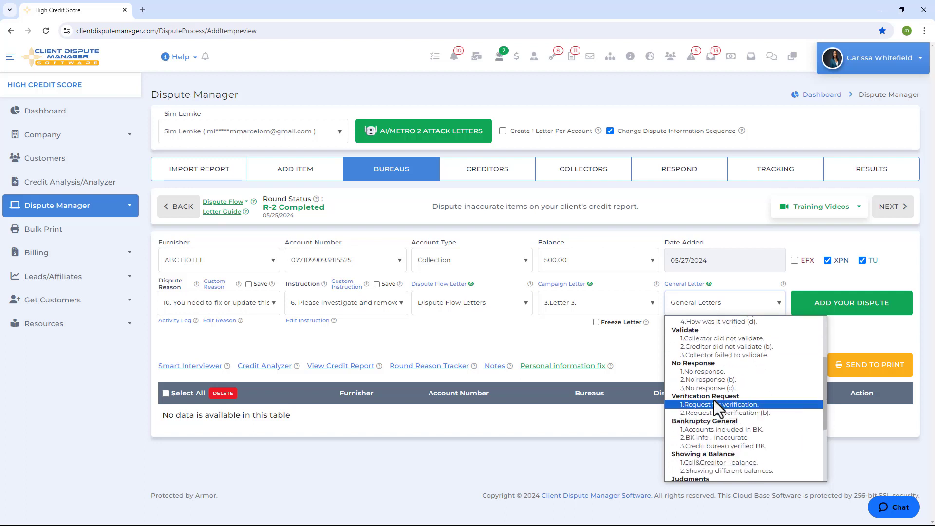
{"action": "scroll", "coordinate": [724, 389], "scroll_direction": "down", "scroll_amount": 2}
{"action": "scroll", "coordinate": [716, 397], "scroll_direction": "up", "scroll_amount": 2}
{"action": "scroll", "coordinate": [713, 407], "scroll_direction": "down", "scroll_amount": 2}
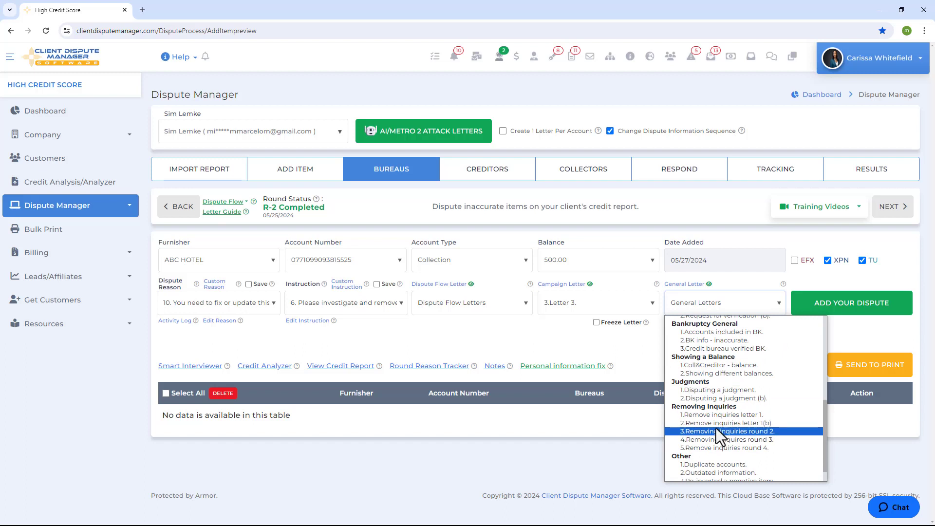
{"action": "left_click", "coordinate": [566, 344]}
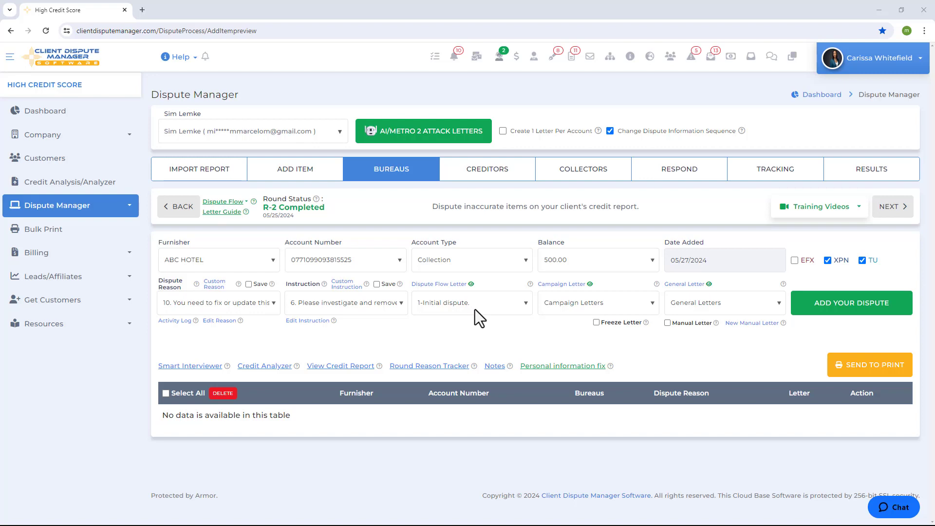
Add the Client Dispute Manager logo to the top of the 1-Initial dispute letter and save.
{"action": "left_click", "coordinate": [471, 284]}
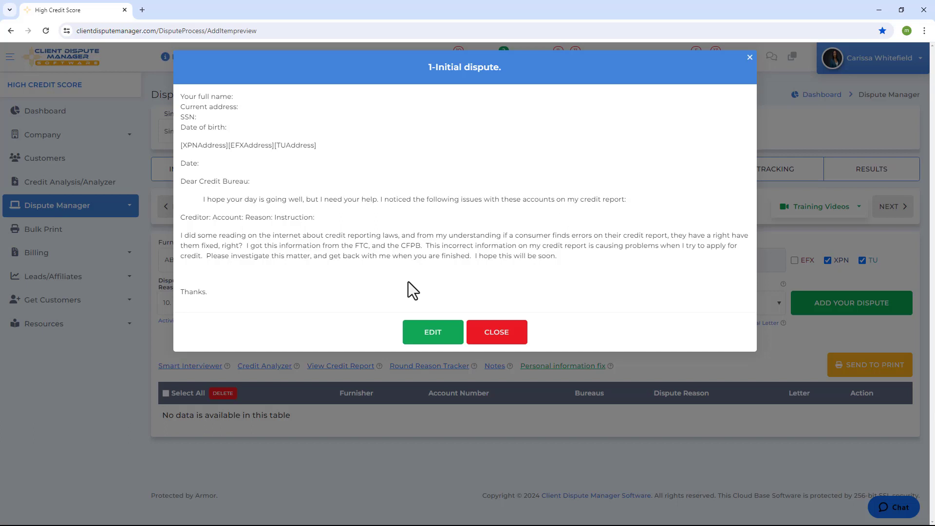
{"action": "left_click", "coordinate": [419, 326]}
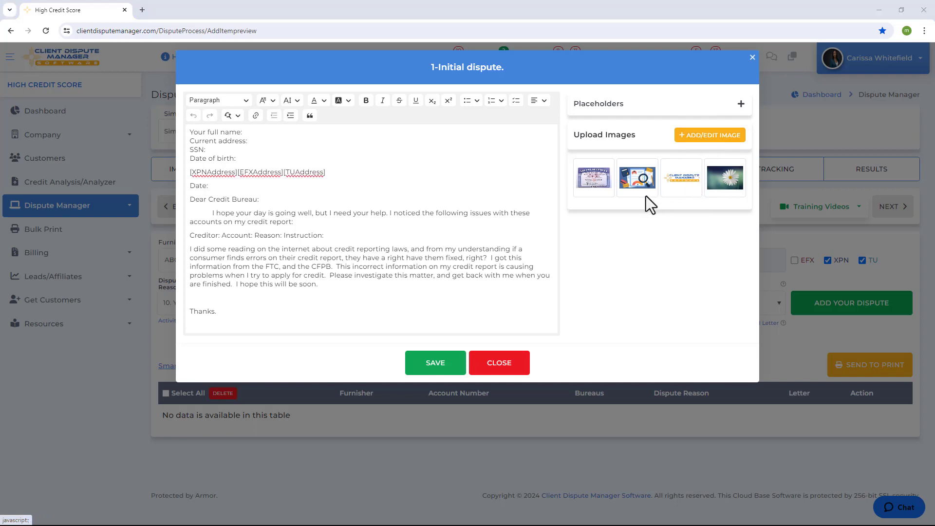
{"action": "left_click_drag", "start_coordinate": [684, 187], "coordinate": [352, 228]}
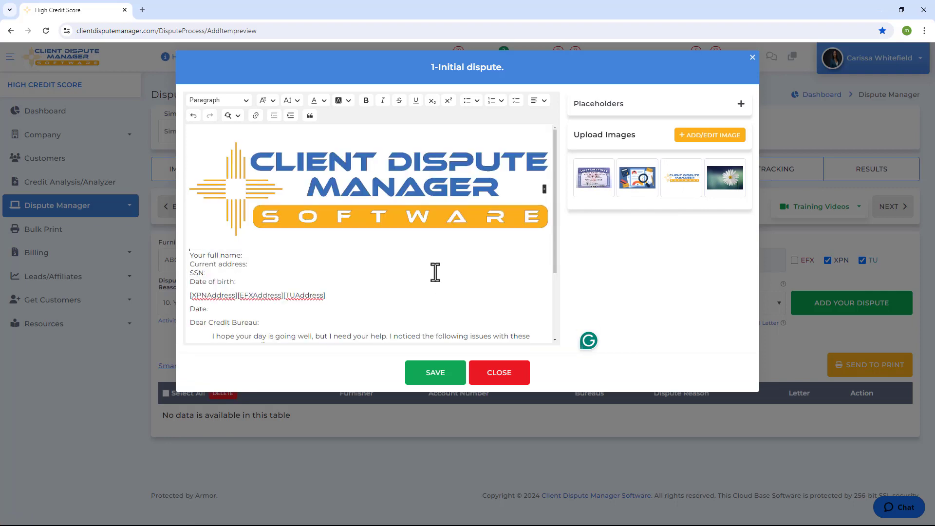
{"action": "left_click", "coordinate": [435, 372]}
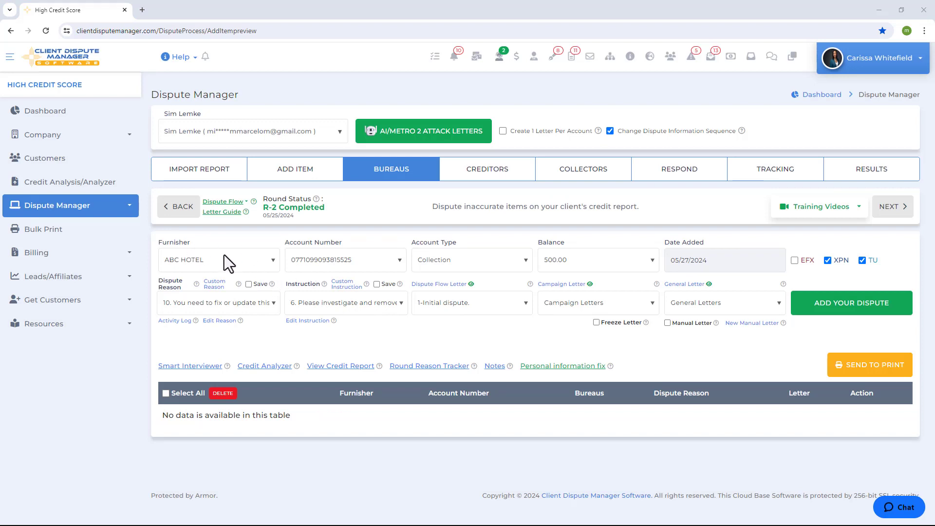
Add ABC HOTEL and CENTRAL BANK as dispute items, keeping CENTRAL BANK as furnisher.
{"action": "left_click", "coordinate": [826, 307]}
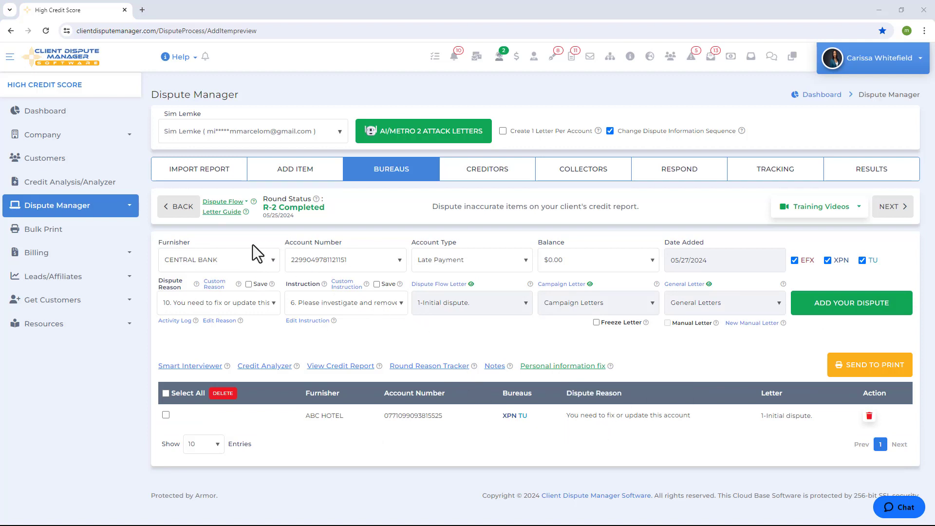
{"action": "left_click", "coordinate": [199, 260]}
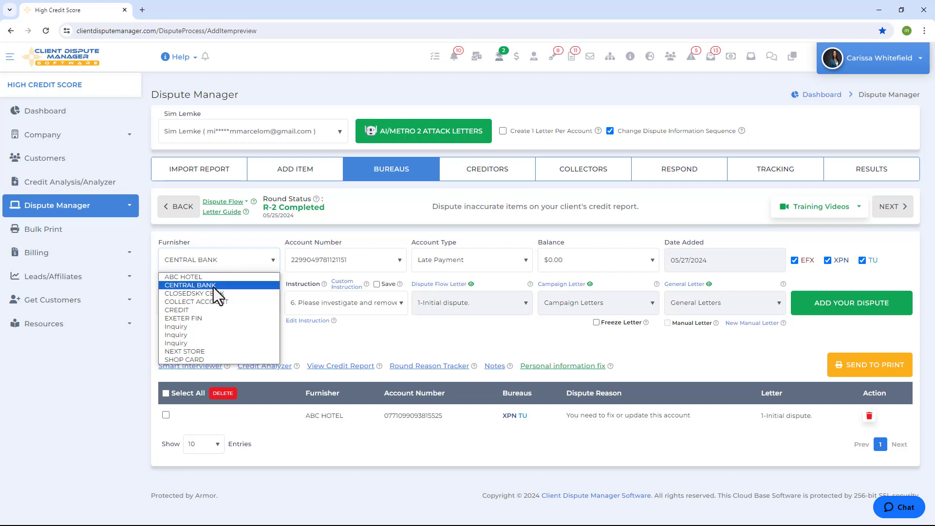
{"action": "left_click", "coordinate": [285, 256]}
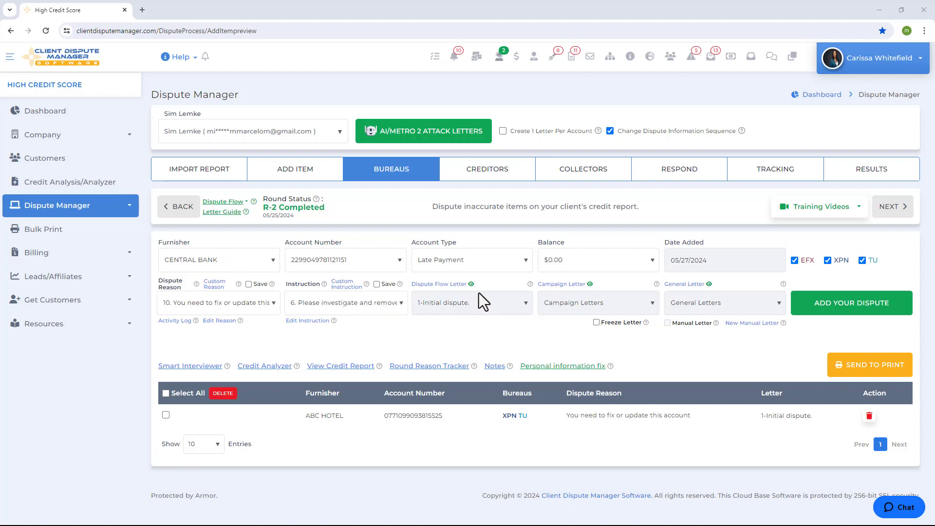
{"action": "left_click", "coordinate": [848, 312]}
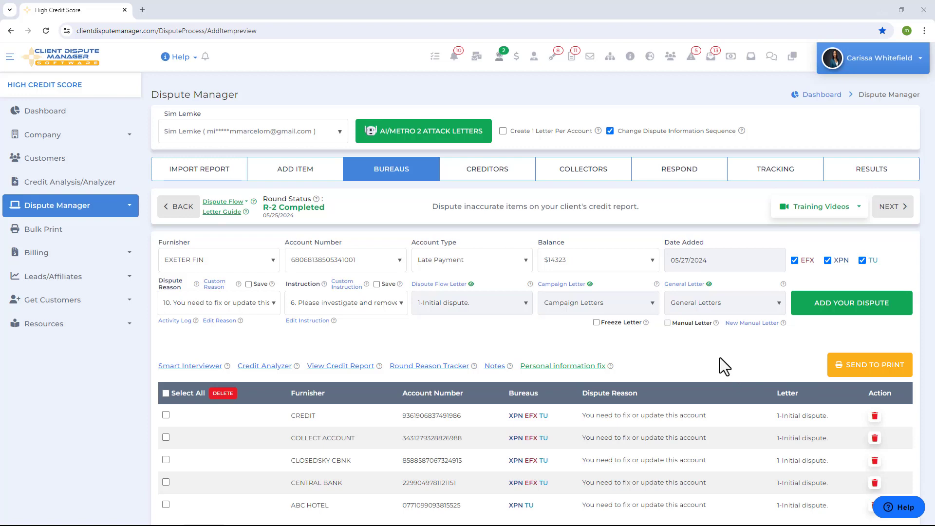
Send the disputes to print as round 1 with a 45-day follow-up letter.
{"action": "left_click", "coordinate": [865, 370]}
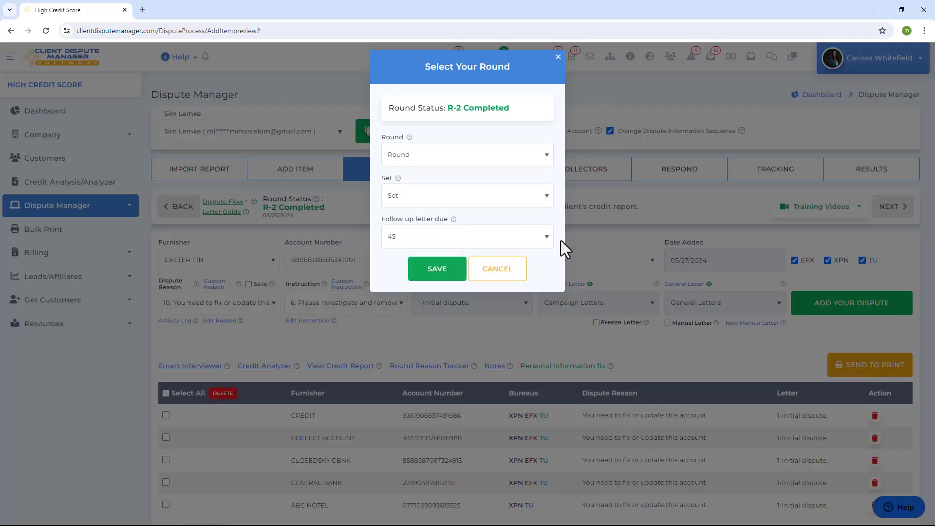
{"action": "left_click", "coordinate": [425, 155]}
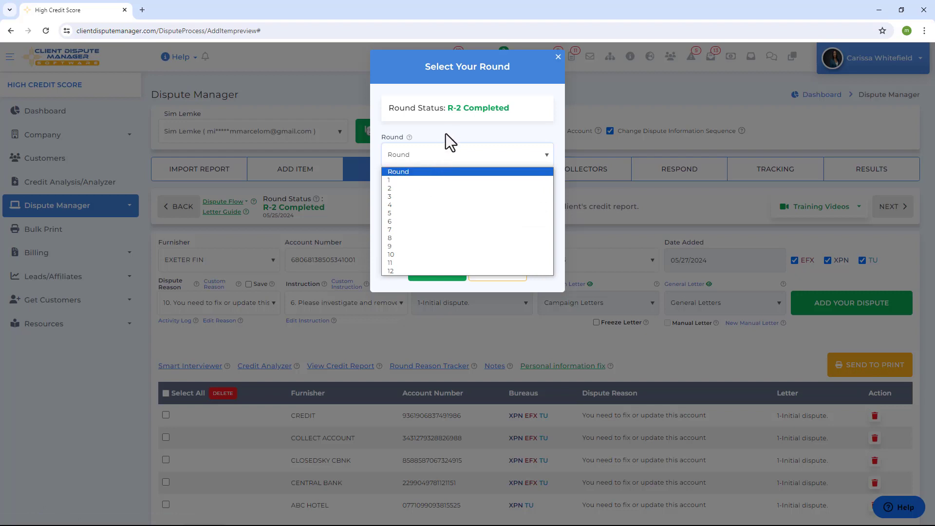
{"action": "left_click", "coordinate": [412, 180]}
{"action": "left_click", "coordinate": [408, 201]}
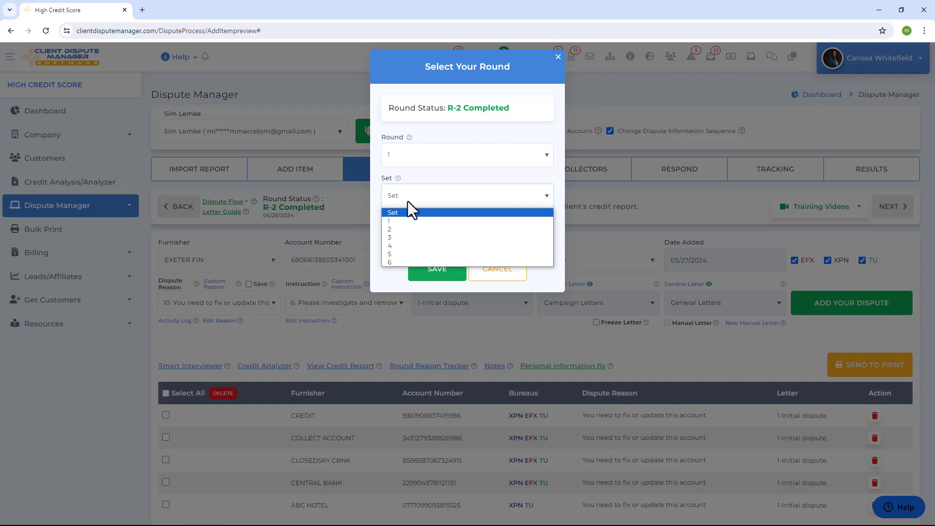
{"action": "left_click", "coordinate": [405, 239]}
{"action": "left_click", "coordinate": [459, 241]}
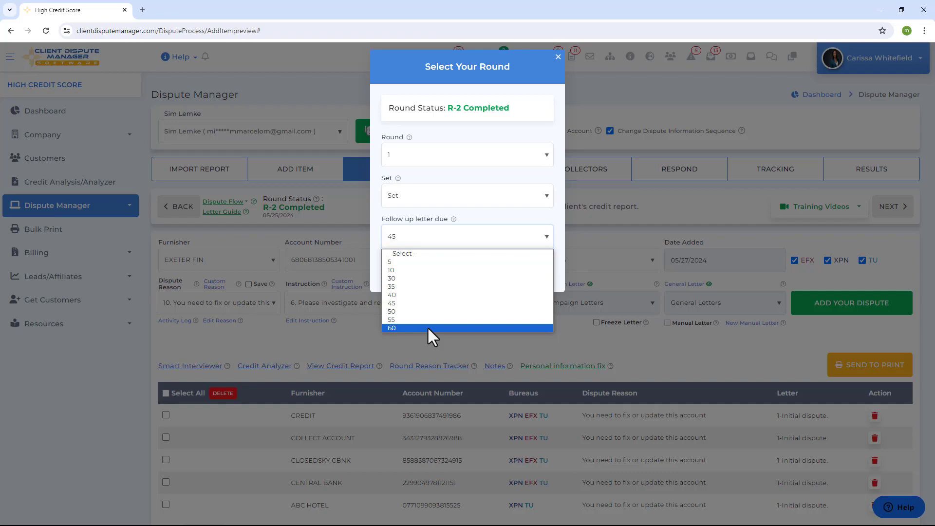
{"action": "left_click", "coordinate": [429, 303]}
{"action": "left_click", "coordinate": [442, 283]}
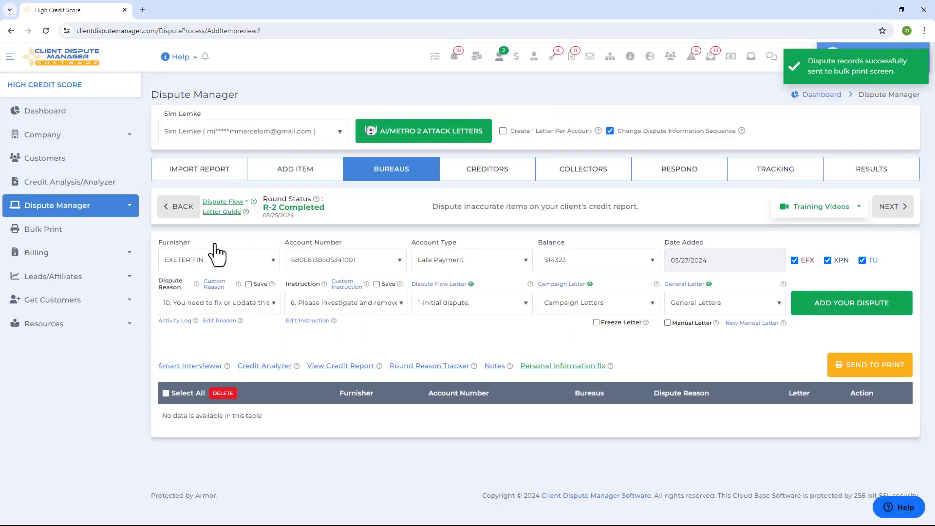
Open Bulk Print and switch Print Automation on for LetterStream.
{"action": "left_click", "coordinate": [63, 229]}
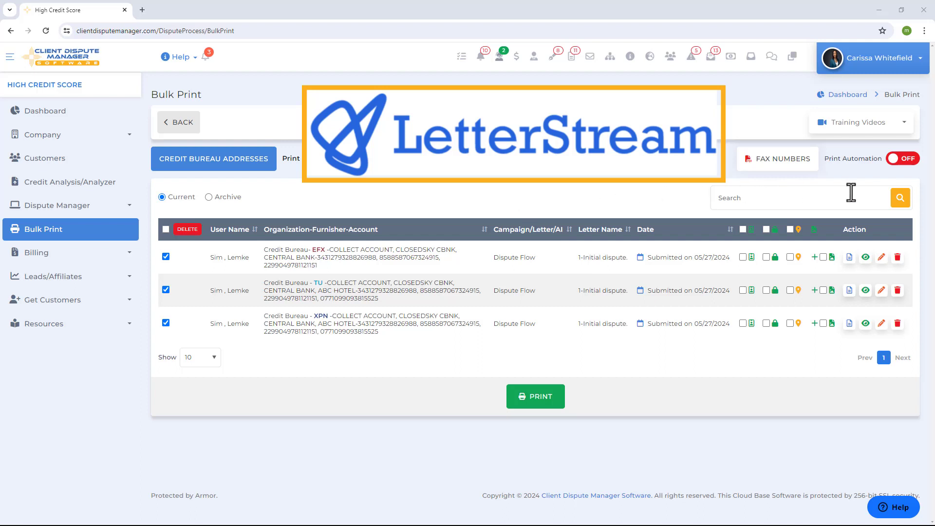
{"action": "left_click", "coordinate": [903, 158]}
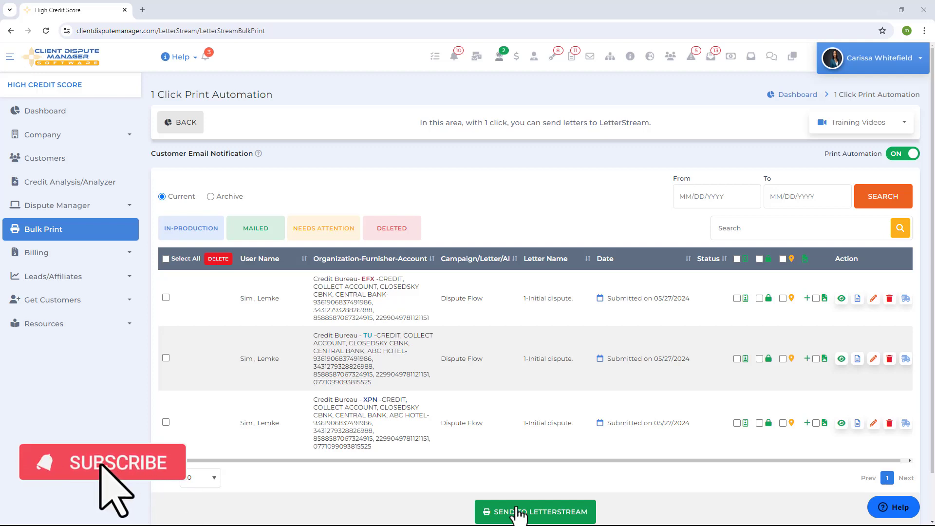
Under Company > Notify/Automation, bring up the '1 Click Print Automation with LetterStream' tab and its three setup steps.
{"action": "left_click", "coordinate": [83, 142]}
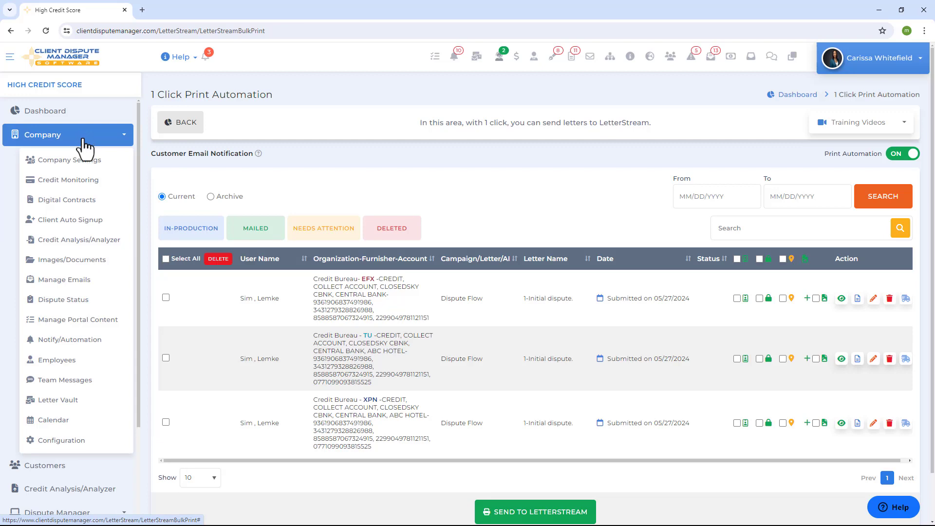
{"action": "left_click", "coordinate": [81, 347]}
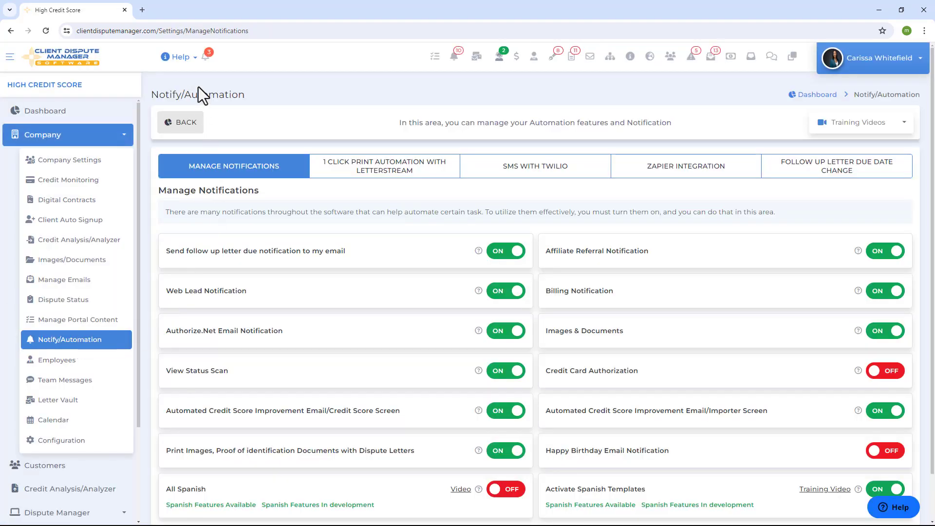
{"action": "left_click", "coordinate": [358, 179]}
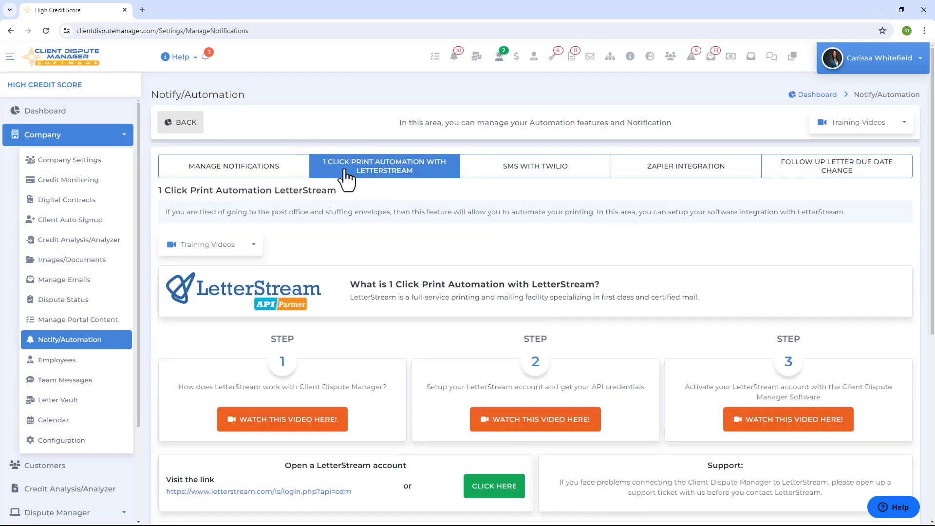